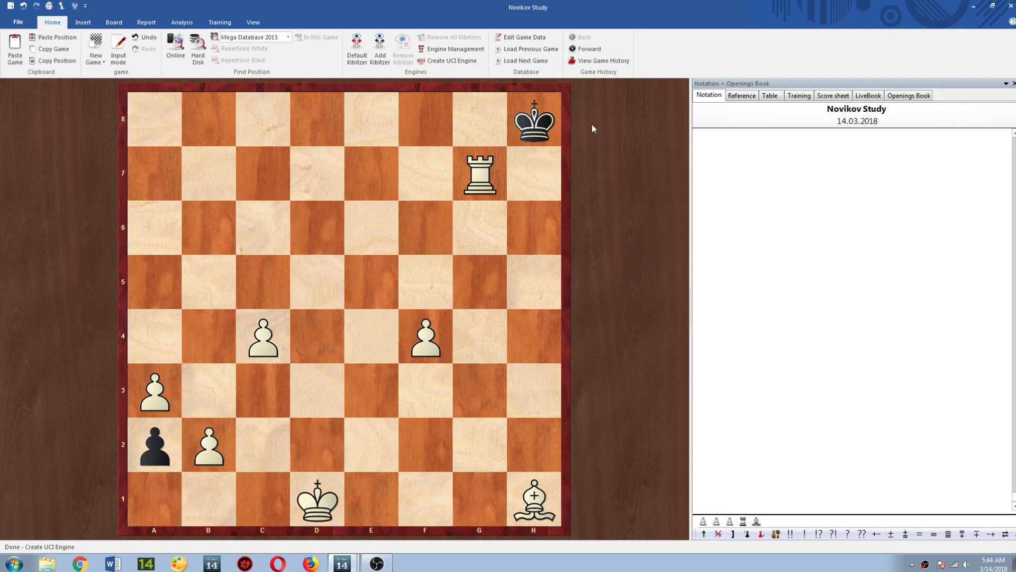
# - Add Stockfish 140318 64 BMI2 as a kibitzer to analyse the study position
pyautogui.click(380, 49)
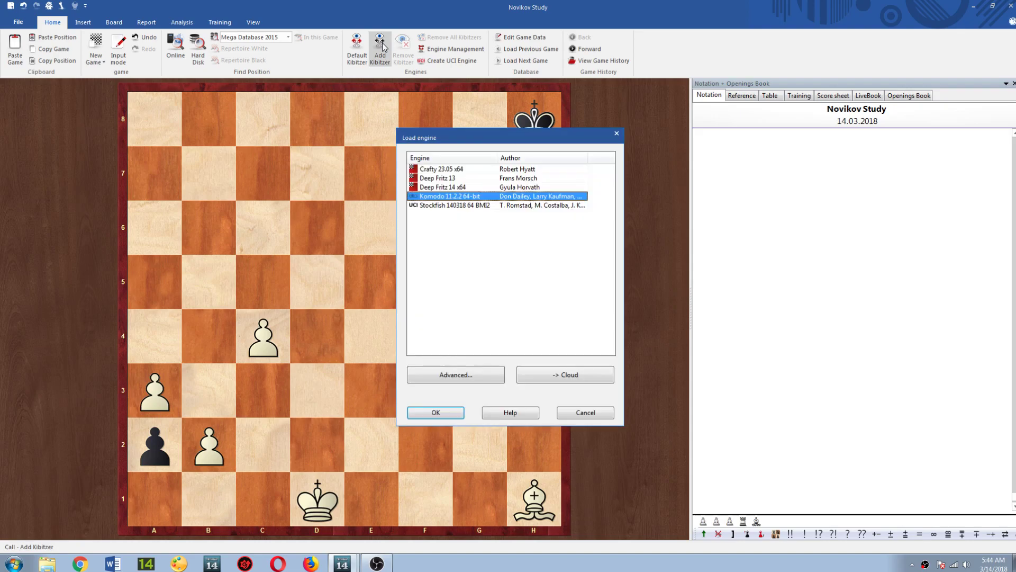
pyautogui.click(466, 206)
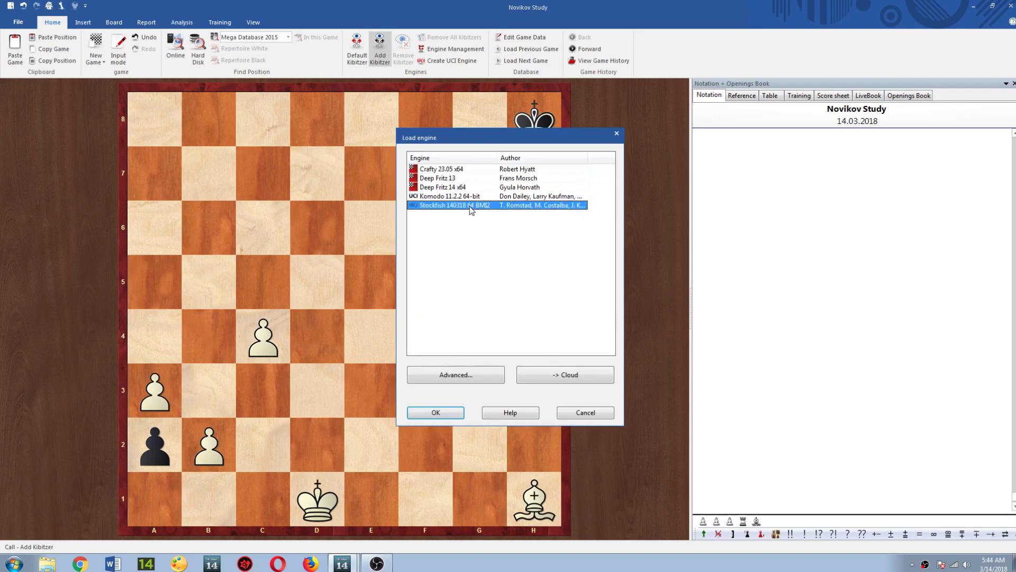
pyautogui.click(437, 414)
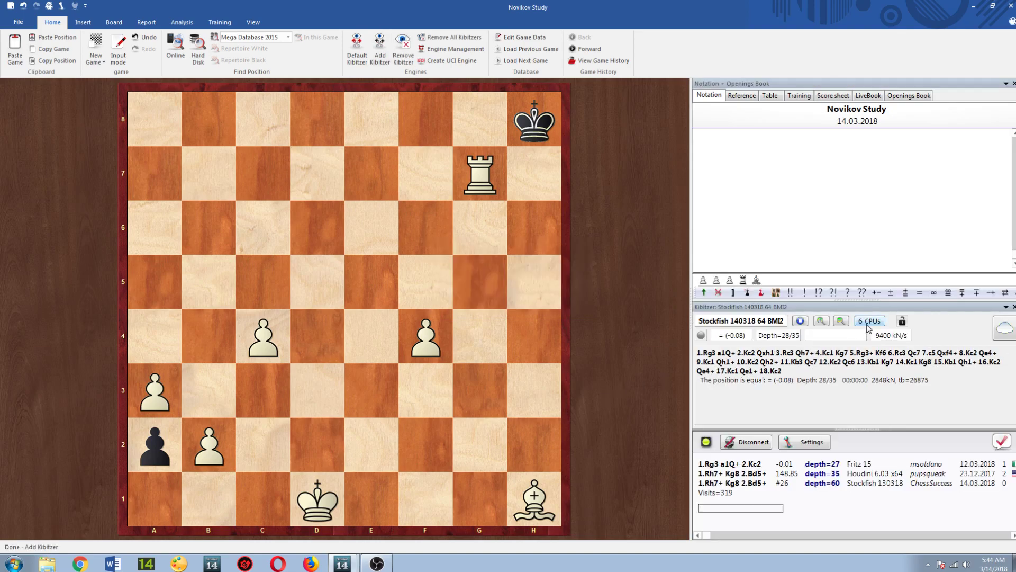
# - Set the Stockfish kibitzer to use 9 CPUs
pyautogui.click(577, 264)
pyautogui.click(577, 265)
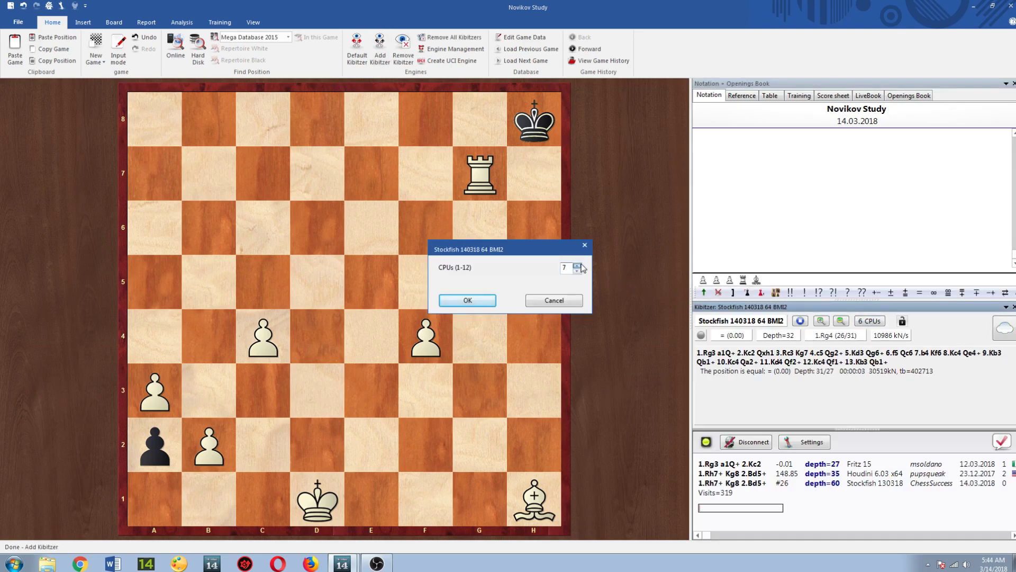
pyautogui.click(459, 302)
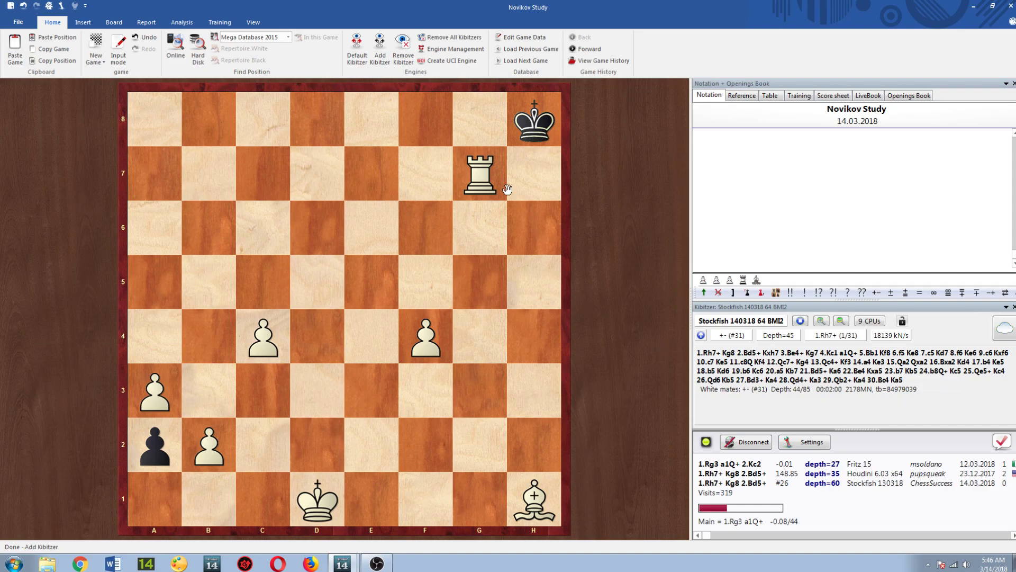
# - Enter the opening moves of the solution on the board: 1.Rh7+ Kg8 2.Bd5+ Kxh7 3.Be4+ Kg8
pyautogui.moveTo(484, 180); pyautogui.dragTo(542, 180)
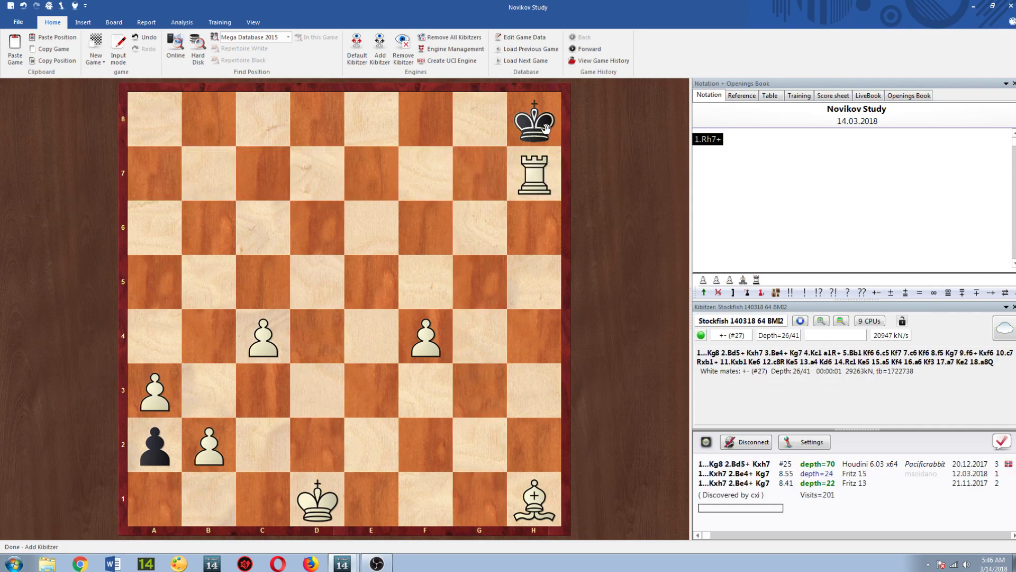
pyautogui.moveTo(543, 128); pyautogui.dragTo(482, 122)
pyautogui.click(319, 269)
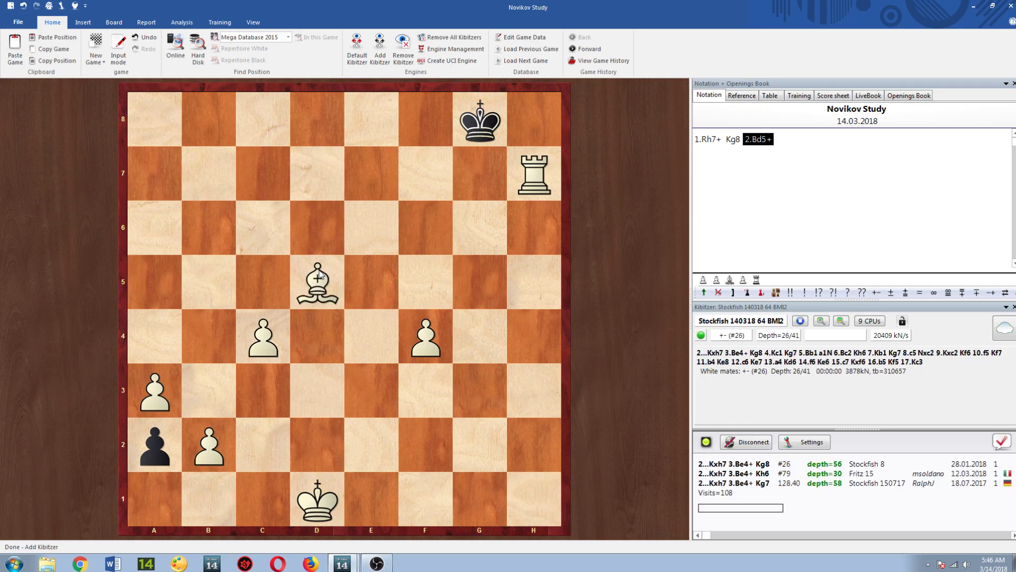
pyautogui.click(545, 182)
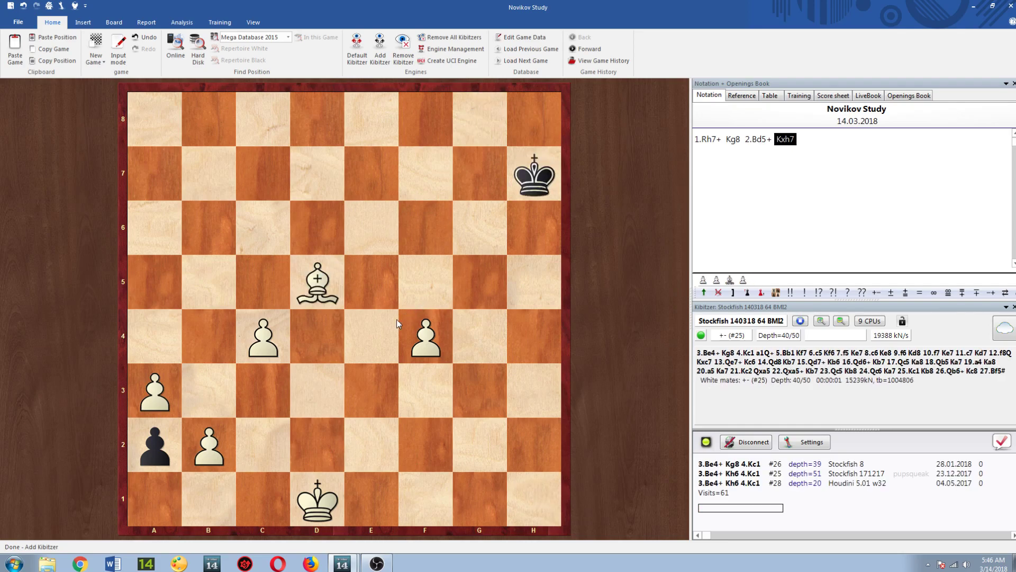
pyautogui.click(376, 338)
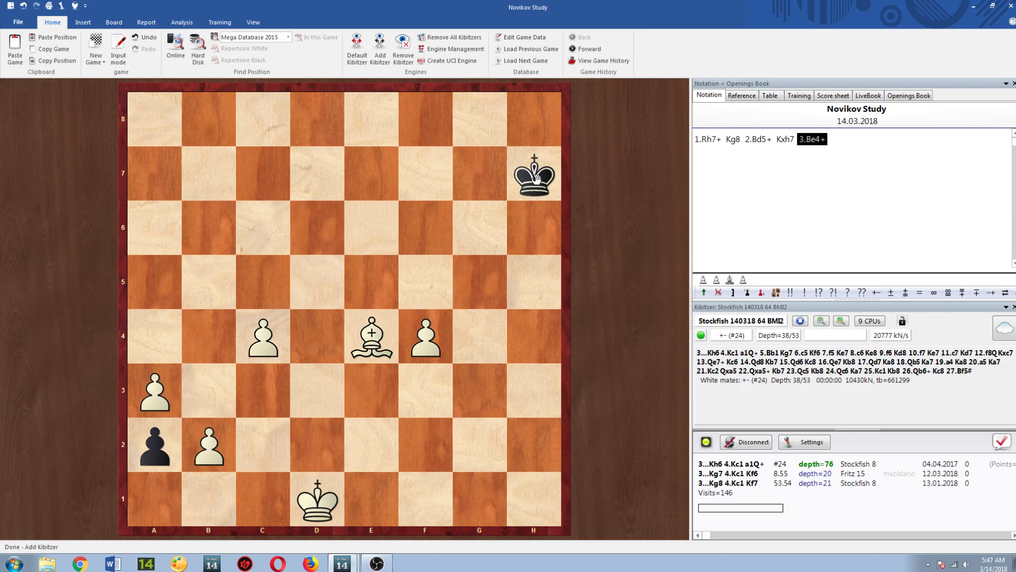
pyautogui.moveTo(535, 178); pyautogui.dragTo(476, 128)
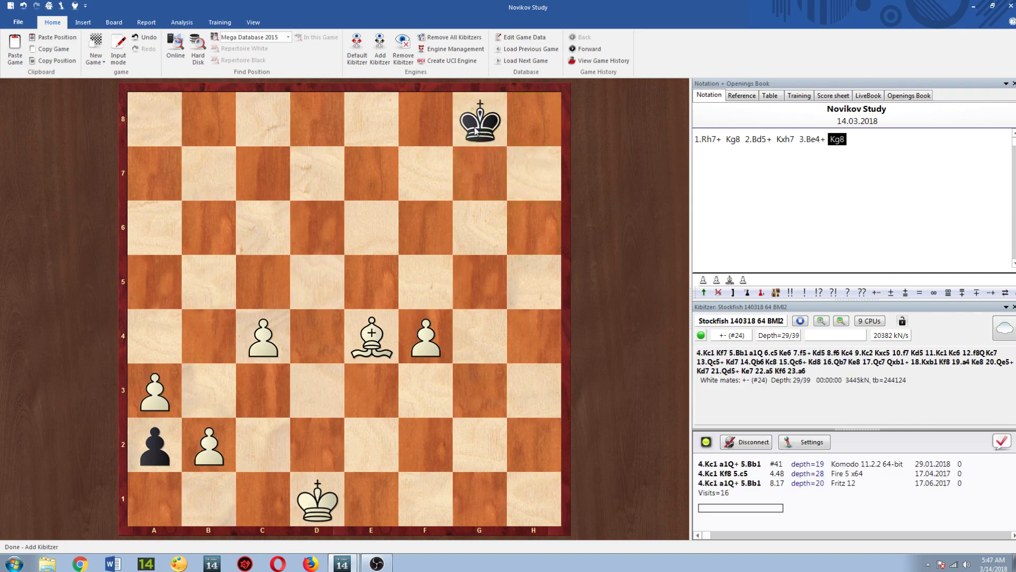
# - Continue the line with 4.Kc1 a1Q+ 5.Bb1 Kf8 6.c5 Ke8
pyautogui.moveTo(325, 509); pyautogui.dragTo(280, 504)
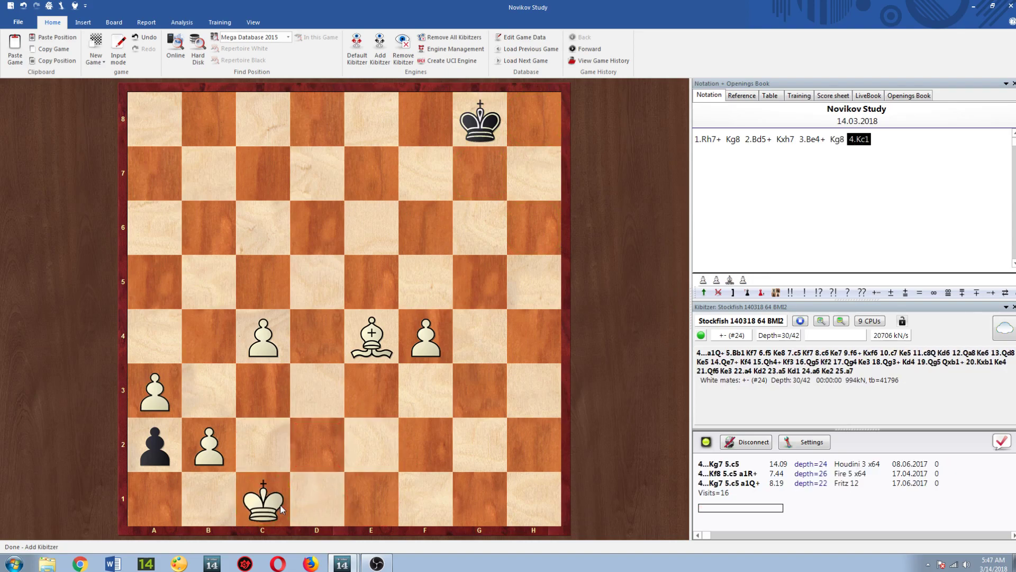
pyautogui.click(162, 450)
pyautogui.moveTo(374, 349); pyautogui.dragTo(214, 500)
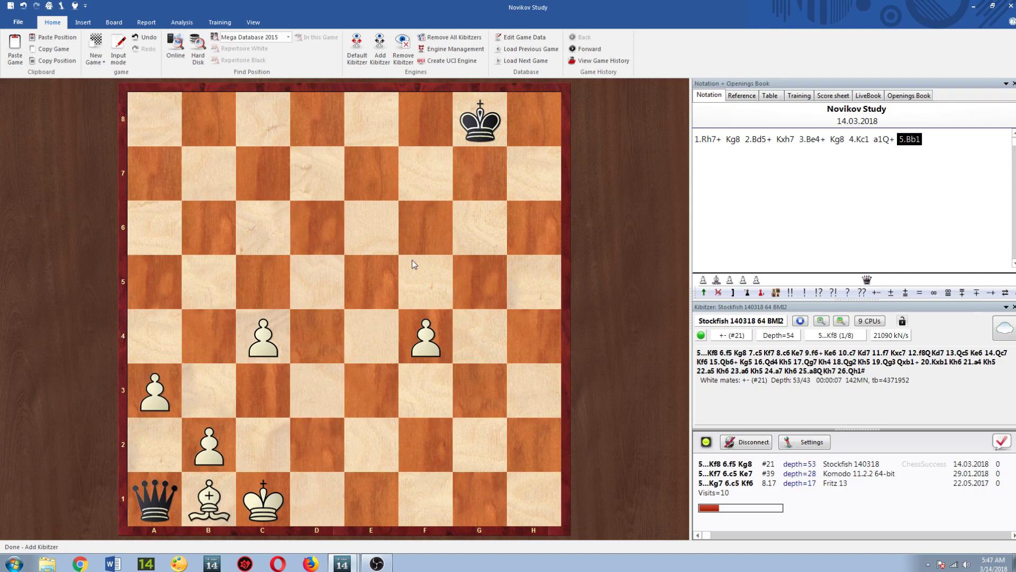
pyautogui.moveTo(491, 121); pyautogui.dragTo(436, 121)
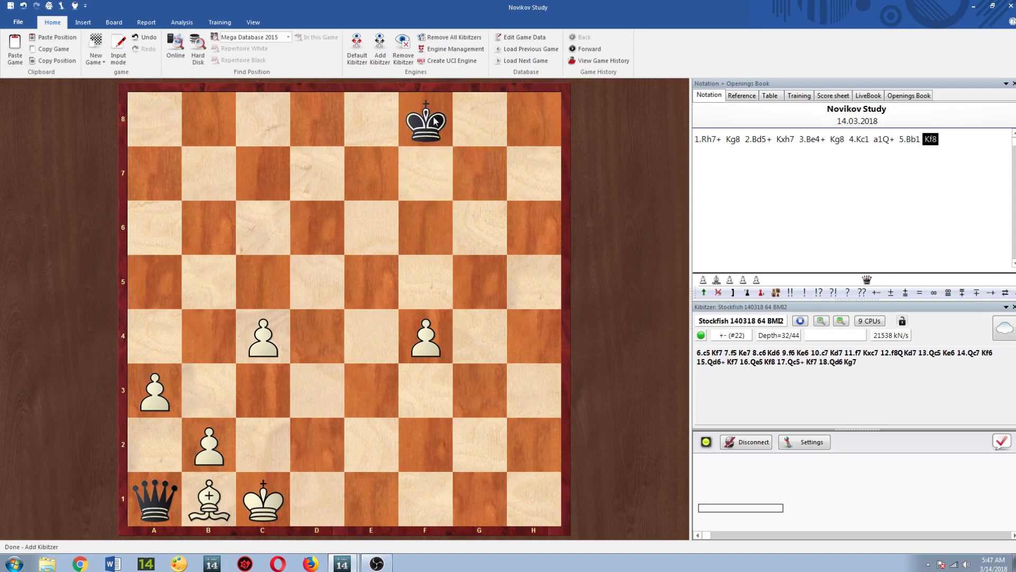
pyautogui.click(271, 339)
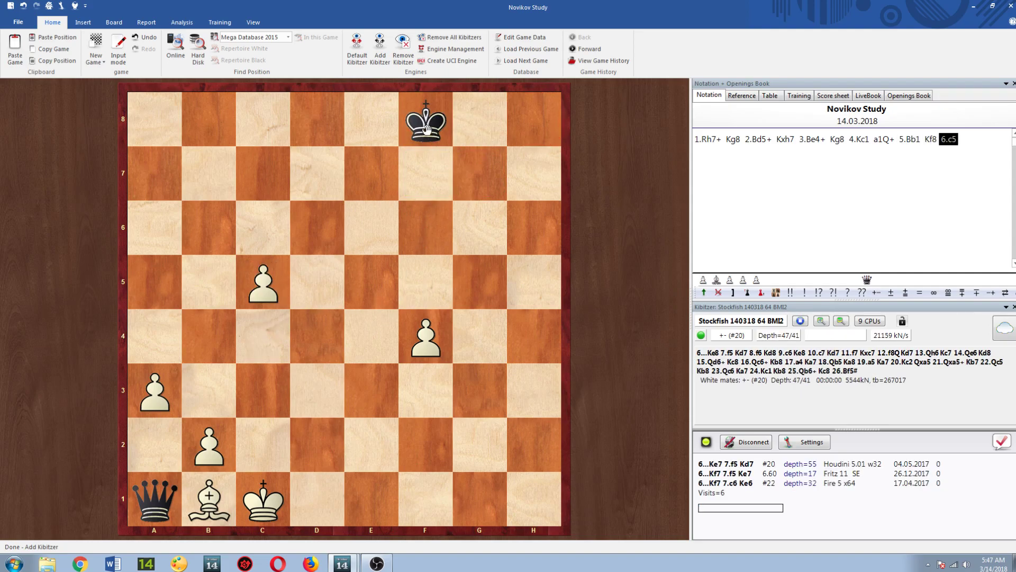
pyautogui.moveTo(426, 128); pyautogui.dragTo(377, 127)
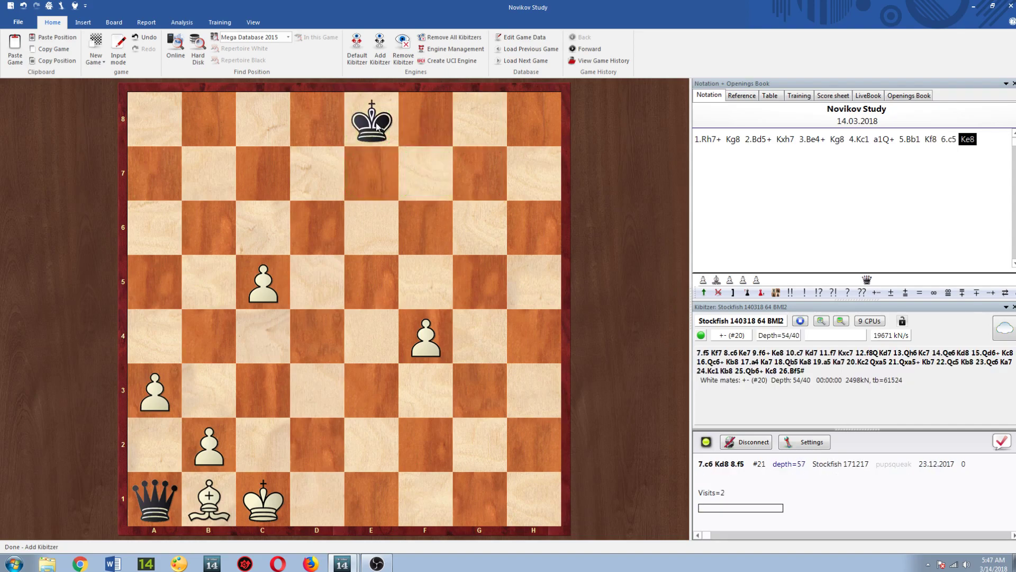
# - Advance the white pawns against the black king with 7.f5 Kf7 8.c6 Ke7 9.f6+ Ke8
pyautogui.moveTo(427, 339); pyautogui.dragTo(426, 284)
pyautogui.moveTo(372, 123); pyautogui.dragTo(392, 199)
pyautogui.click(285, 262)
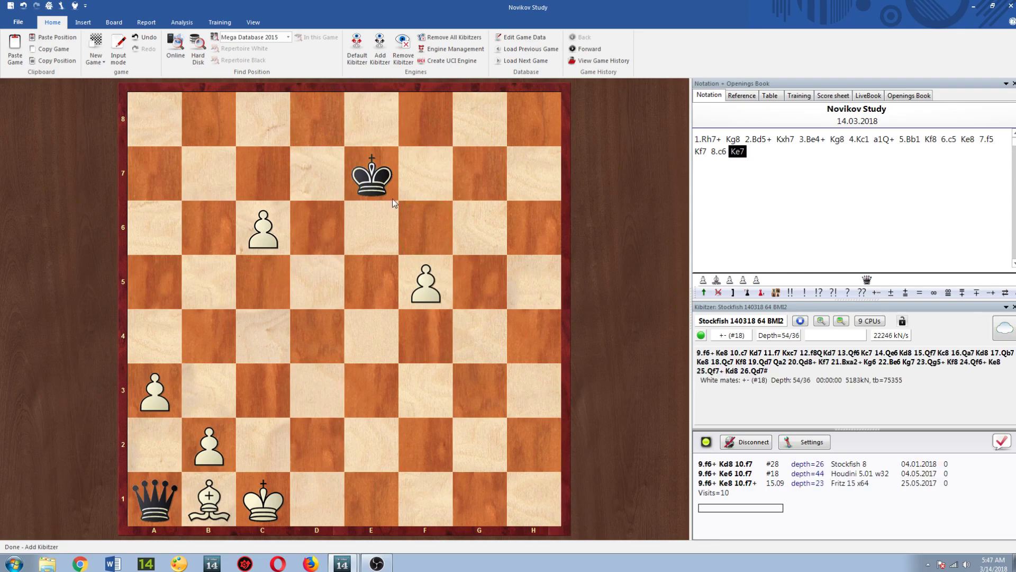
pyautogui.click(426, 228)
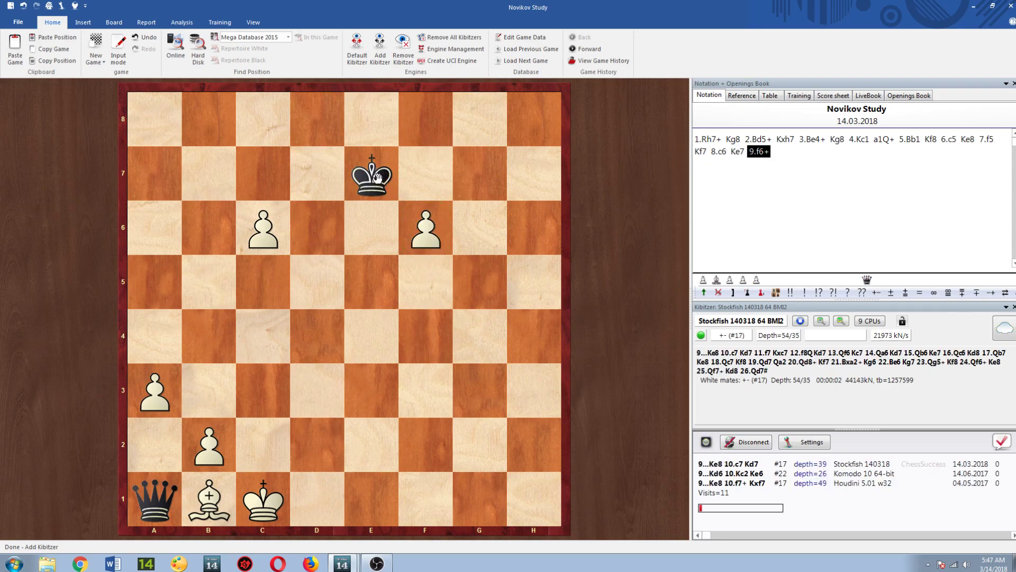
pyautogui.moveTo(377, 176); pyautogui.dragTo(372, 120)
# - Play 10.c7 Kd7 11.f7 Kxc7, promote White's f-pawn with 12.f8Q and answer with Kd7
pyautogui.click(270, 226)
pyautogui.click(320, 177)
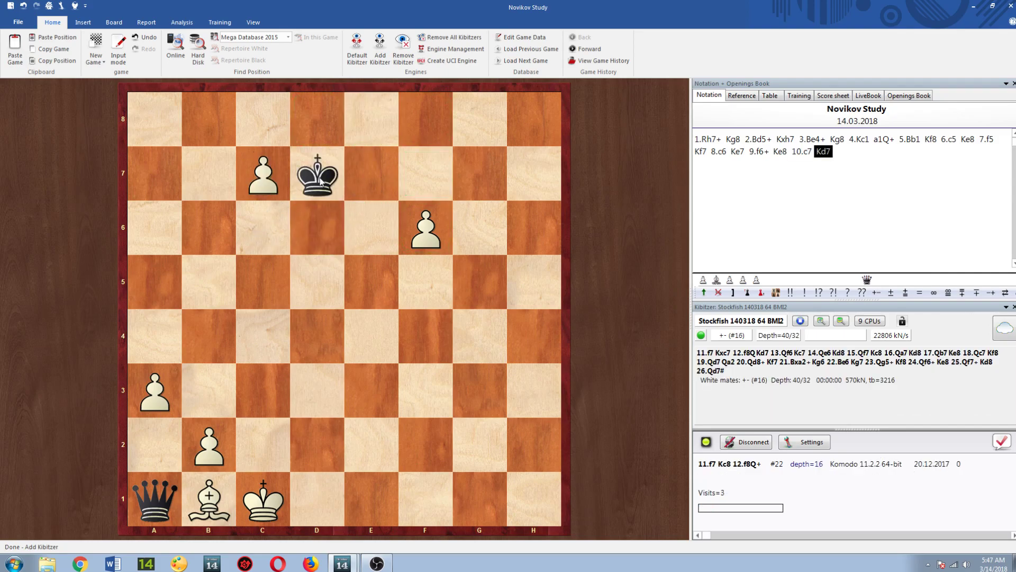
pyautogui.click(431, 225)
pyautogui.click(315, 161)
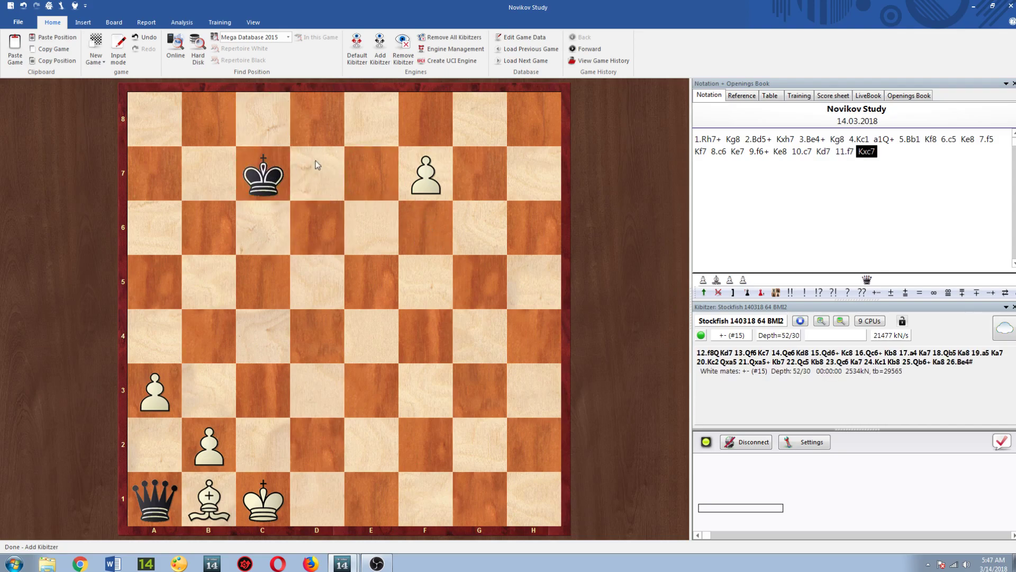
pyautogui.click(427, 179)
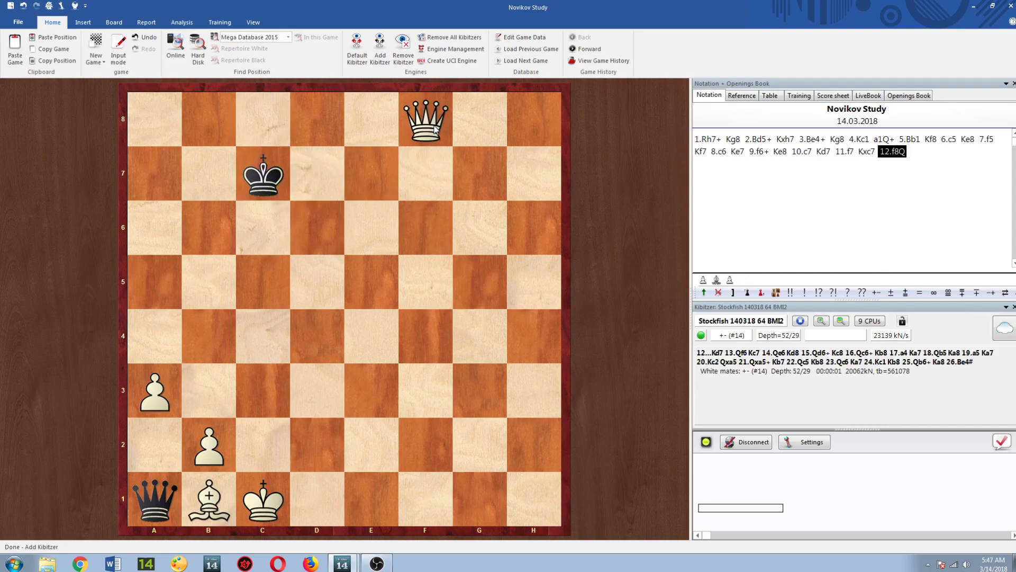
pyautogui.moveTo(266, 186); pyautogui.dragTo(318, 174)
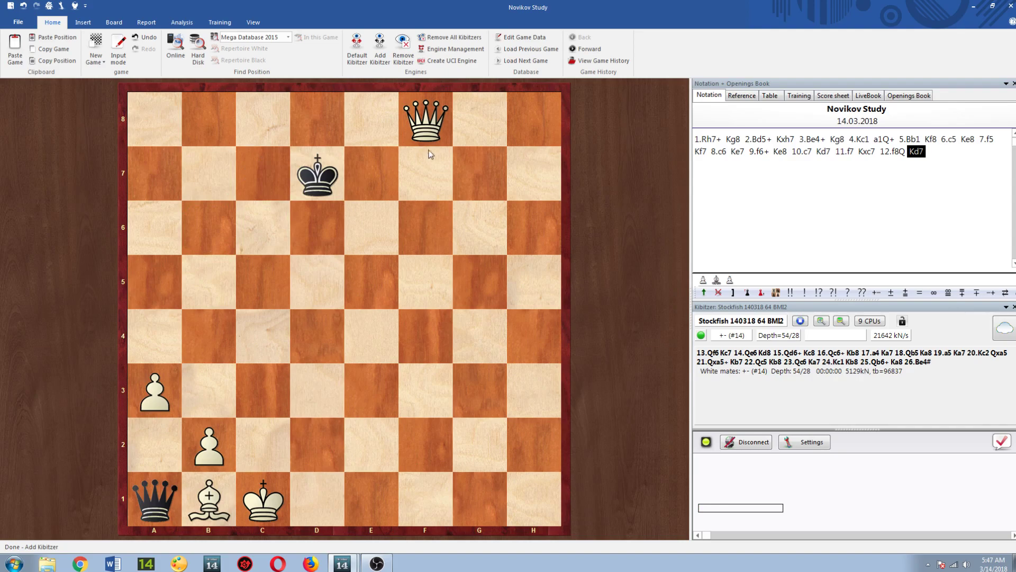
# - Restrict the black king with the new queen by playing 13.Qf6 Kc7 14.Qe6 Kb7 15.Qd6 Kc8
pyautogui.moveTo(429, 124); pyautogui.dragTo(428, 223)
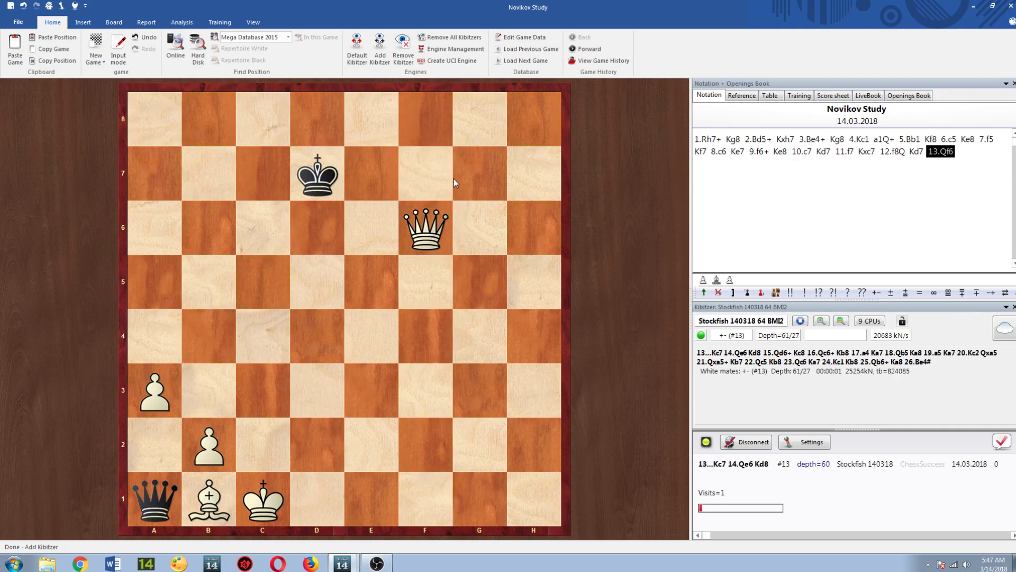
pyautogui.moveTo(318, 175); pyautogui.dragTo(263, 177)
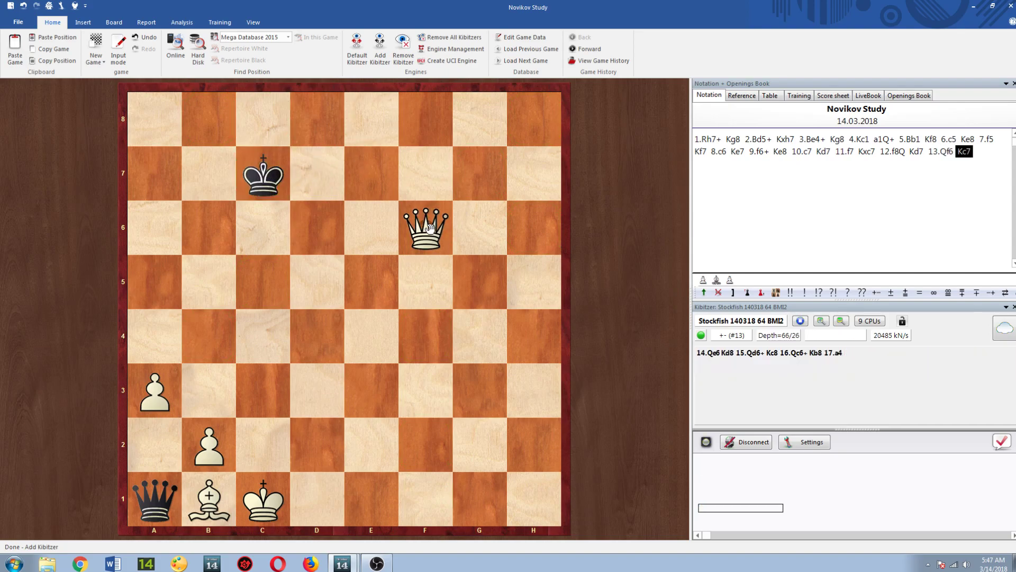
pyautogui.moveTo(427, 227); pyautogui.dragTo(379, 233)
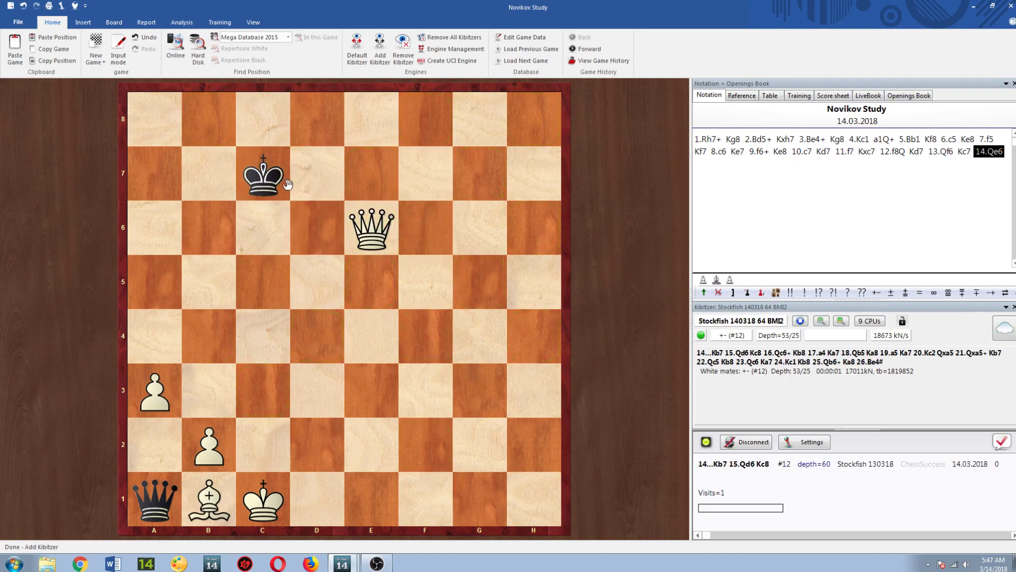
pyautogui.moveTo(268, 182); pyautogui.dragTo(219, 184)
pyautogui.moveTo(342, 218); pyautogui.dragTo(306, 219)
pyautogui.moveTo(214, 185); pyautogui.dragTo(262, 119)
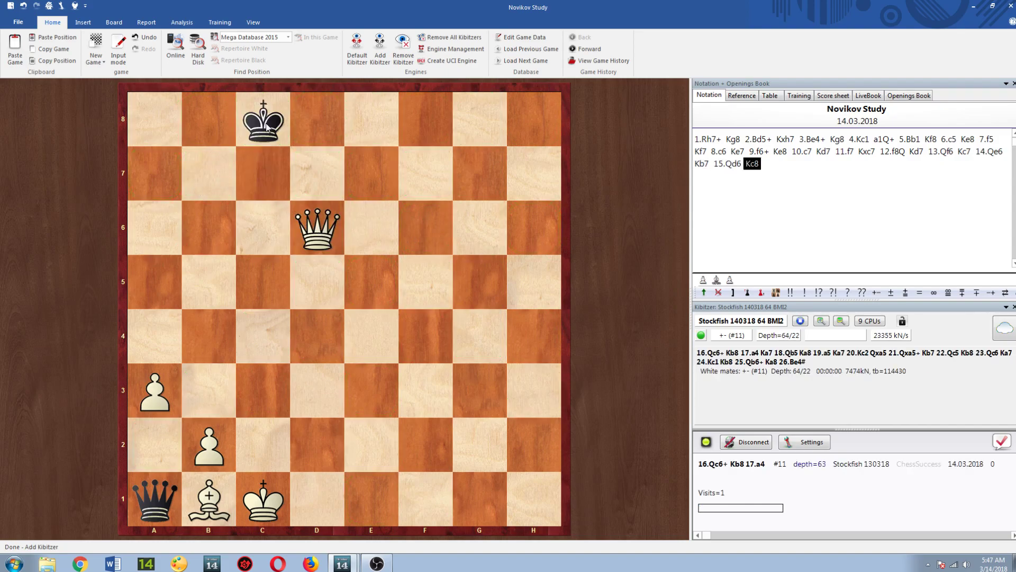
# - Drive the black king along the eighth rank with 16.Qc6+ Kd8 17.Qb7 Ke8 18.Qc7 Kf8
pyautogui.moveTo(322, 217); pyautogui.dragTo(265, 227)
pyautogui.moveTo(263, 119); pyautogui.dragTo(317, 119)
pyautogui.moveTo(263, 229); pyautogui.dragTo(209, 174)
pyautogui.moveTo(320, 123); pyautogui.dragTo(375, 122)
pyautogui.moveTo(208, 174); pyautogui.dragTo(263, 175)
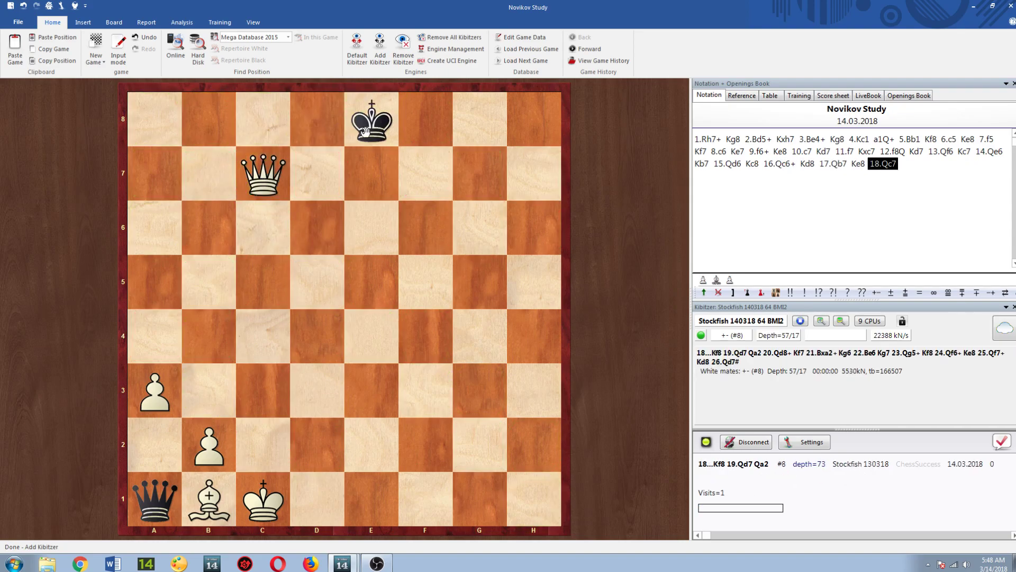
pyautogui.moveTo(372, 124); pyautogui.dragTo(410, 124)
# - Continue the queen's pursuit with 19.Qd7 Kg8 20.Qe7
pyautogui.moveTo(263, 172); pyautogui.dragTo(317, 172)
pyautogui.moveTo(435, 127); pyautogui.dragTo(479, 122)
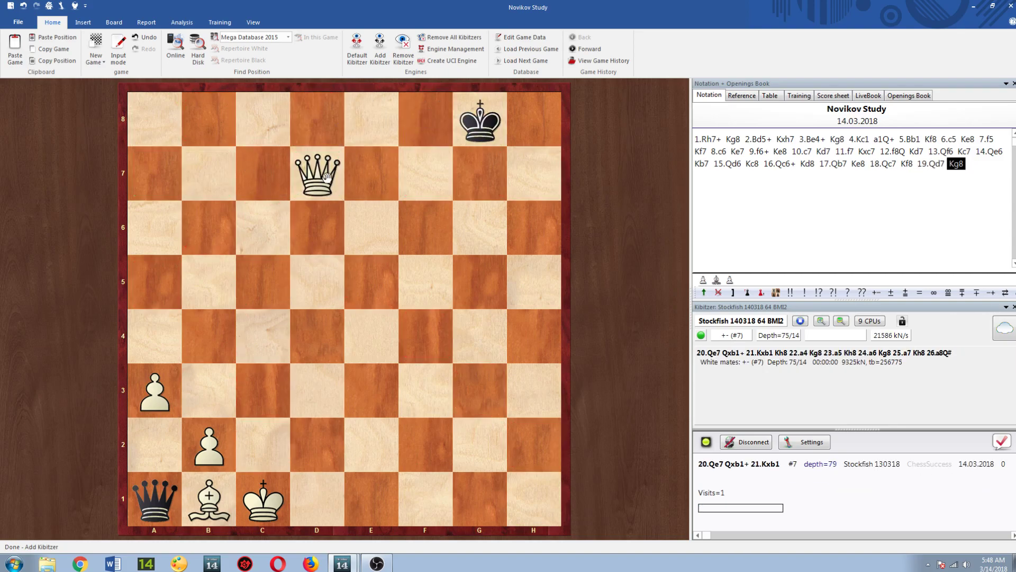
pyautogui.moveTo(326, 177); pyautogui.dragTo(376, 177)
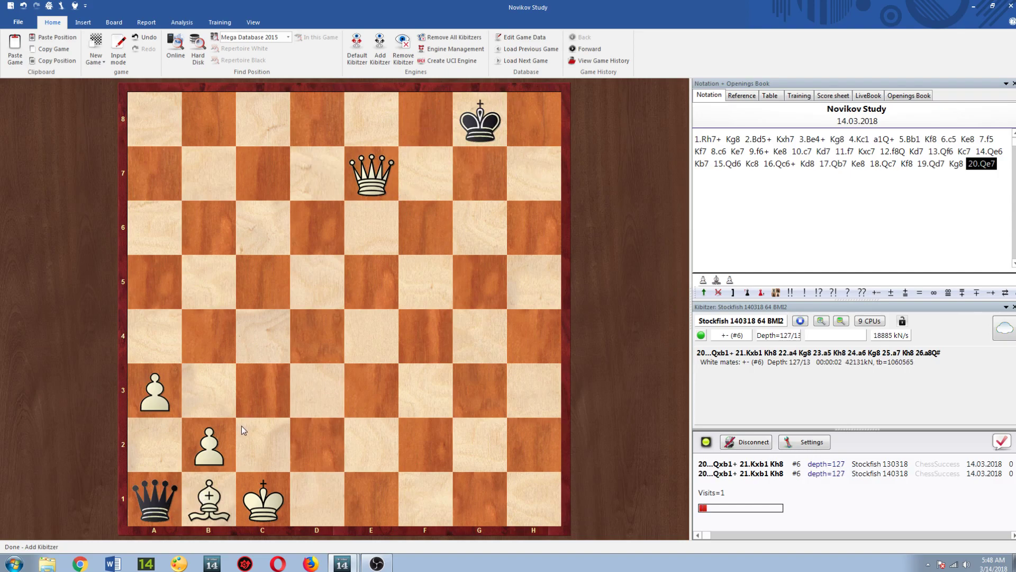
# - Finish the line to checkmate with 20...Qxb1+ 21.Kxb1 Kh8 22.a4 Kg8 23.a5 Kh8 24.a6 Kg8 25.a7 Kh8 26.a8Q#
pyautogui.moveTo(166, 509); pyautogui.dragTo(209, 501)
pyautogui.moveTo(475, 129); pyautogui.dragTo(498, 124)
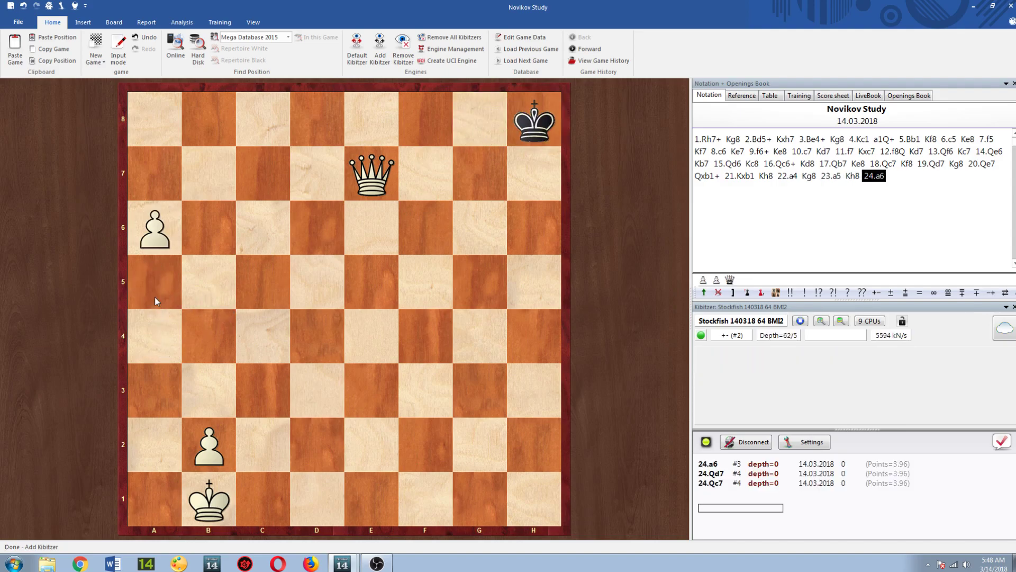
pyautogui.click(498, 136)
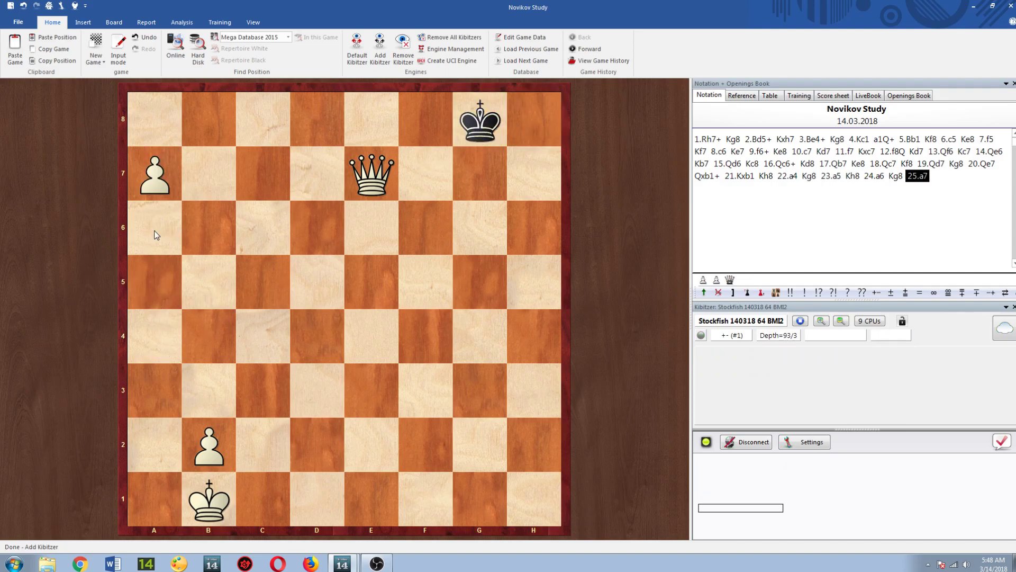
pyautogui.moveTo(507, 116); pyautogui.dragTo(548, 119)
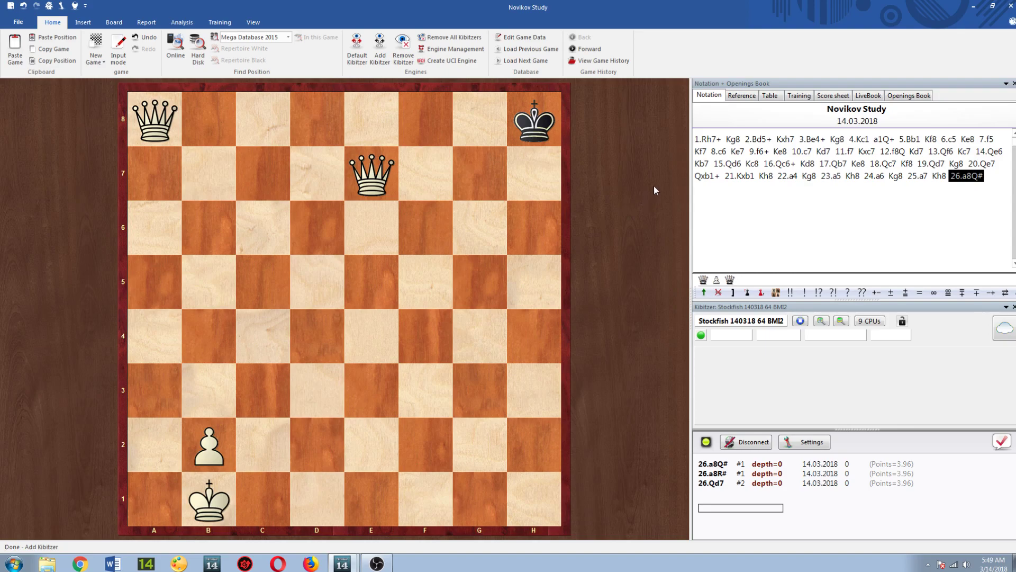
# - Jump back to the study's starting position, before 1.Rh7+
pyautogui.click(708, 139)
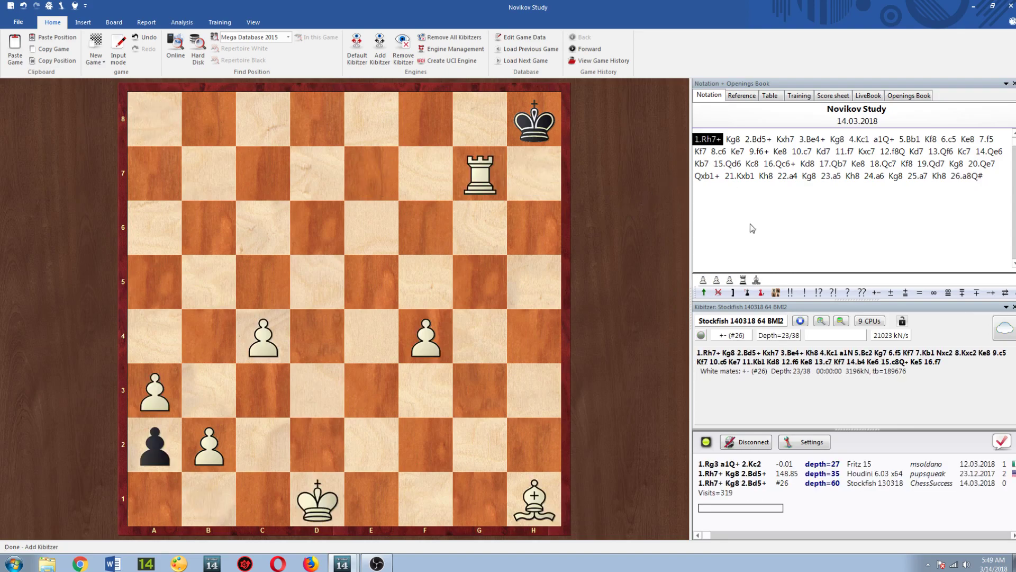